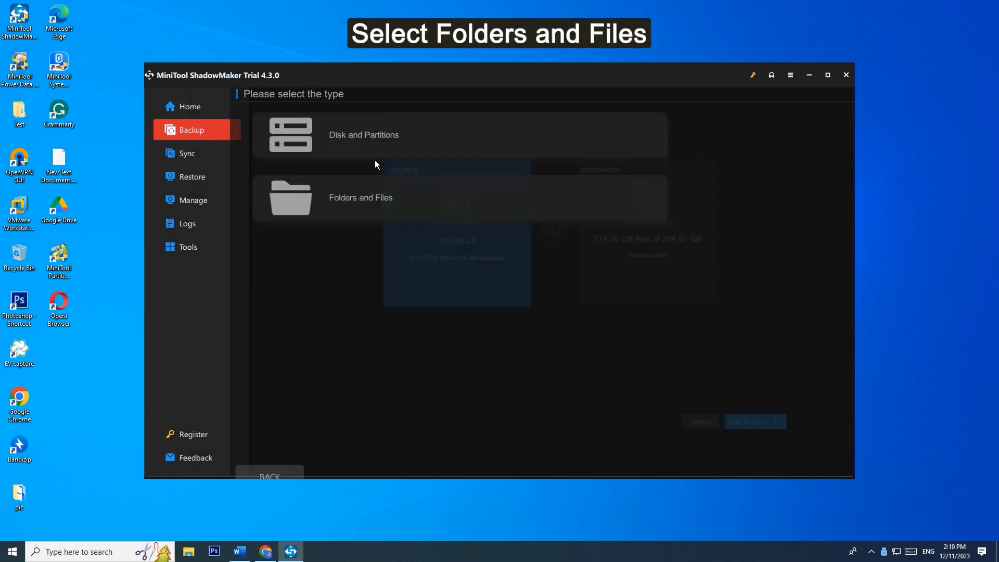
- Choose Folders and Files as the backup source type and select the Test folder on the user's Desktop
left_click(367, 213)
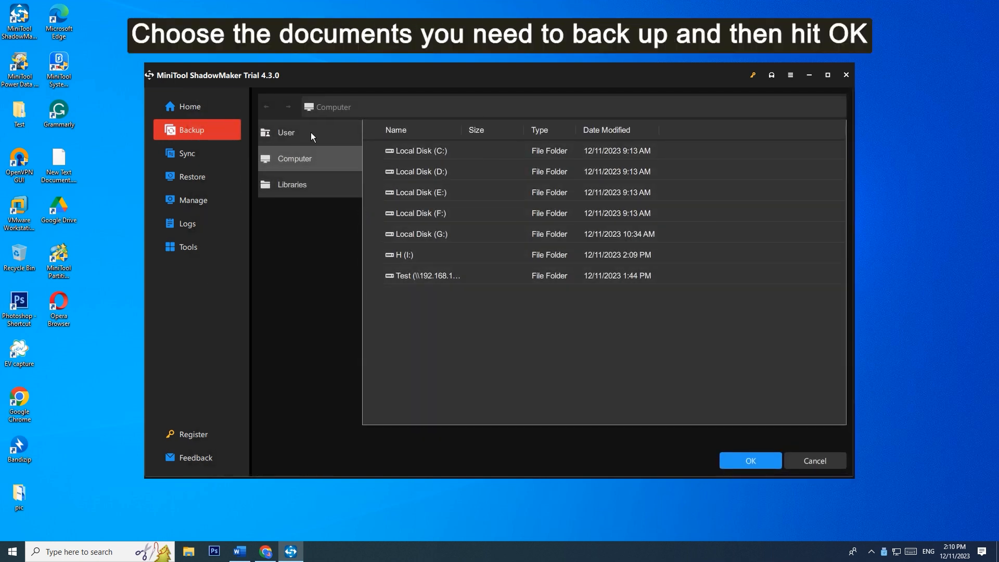
left_click(312, 136)
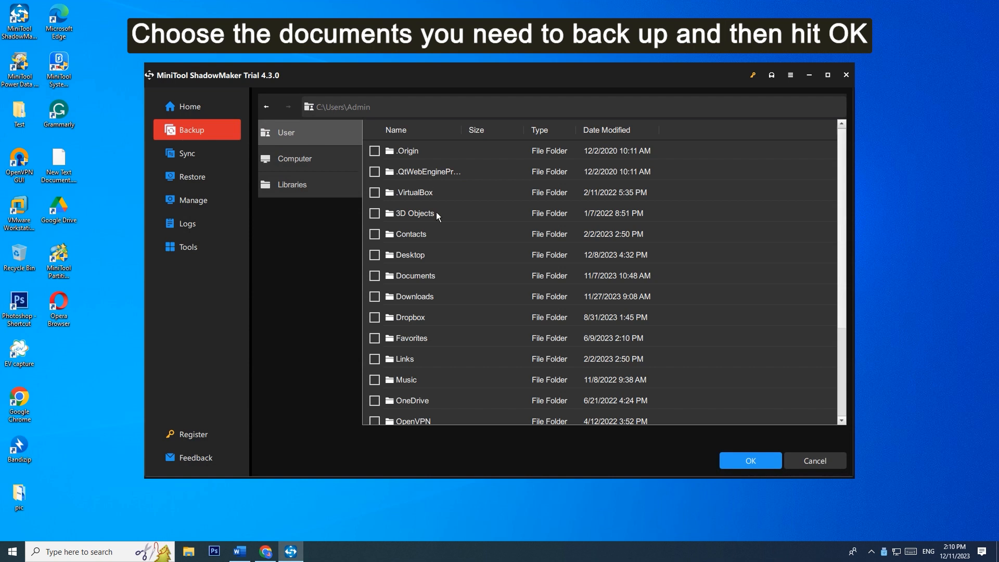
double_click(410, 254)
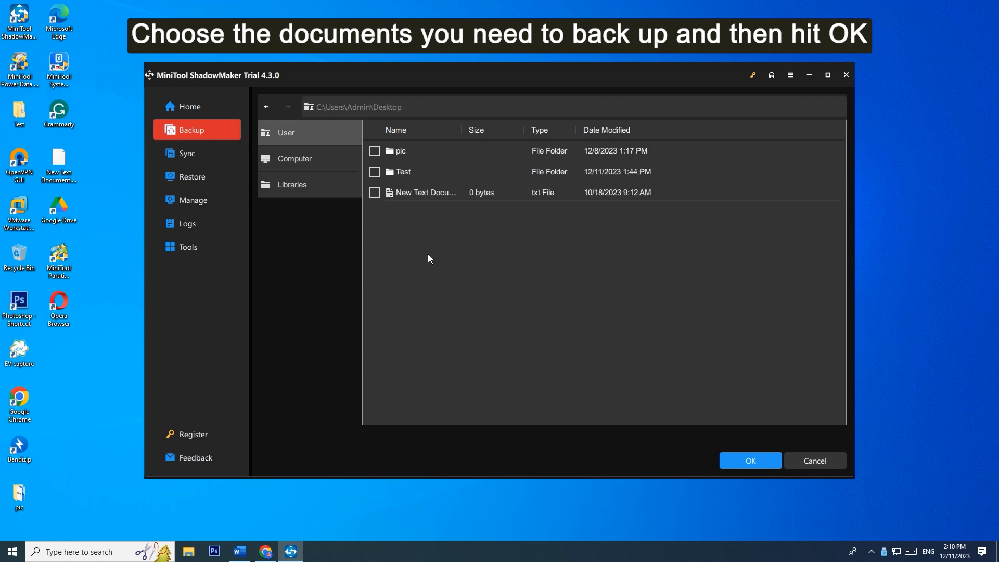
left_click(375, 173)
left_click(729, 457)
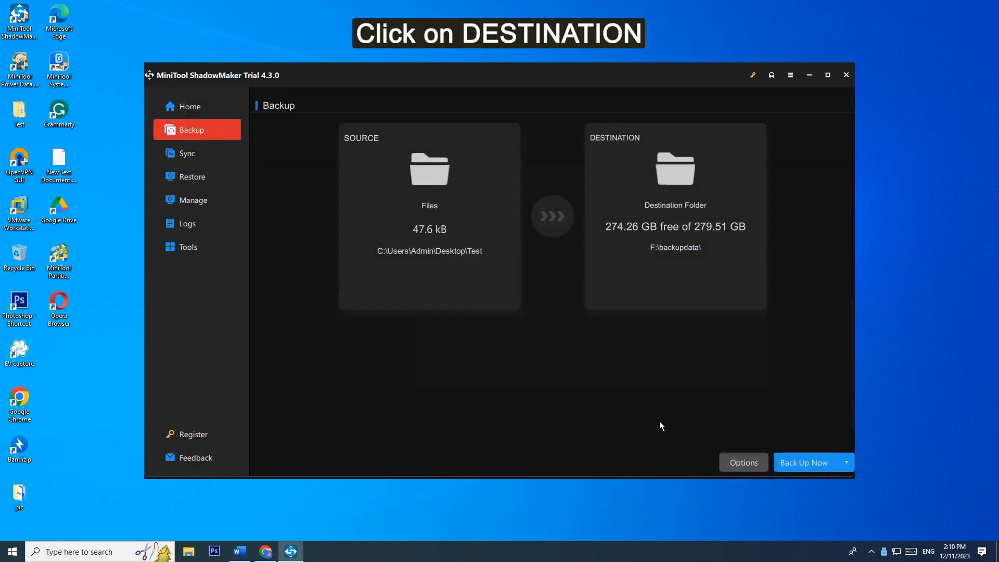
- Set the backup destination to drive H (I:)
left_click(636, 290)
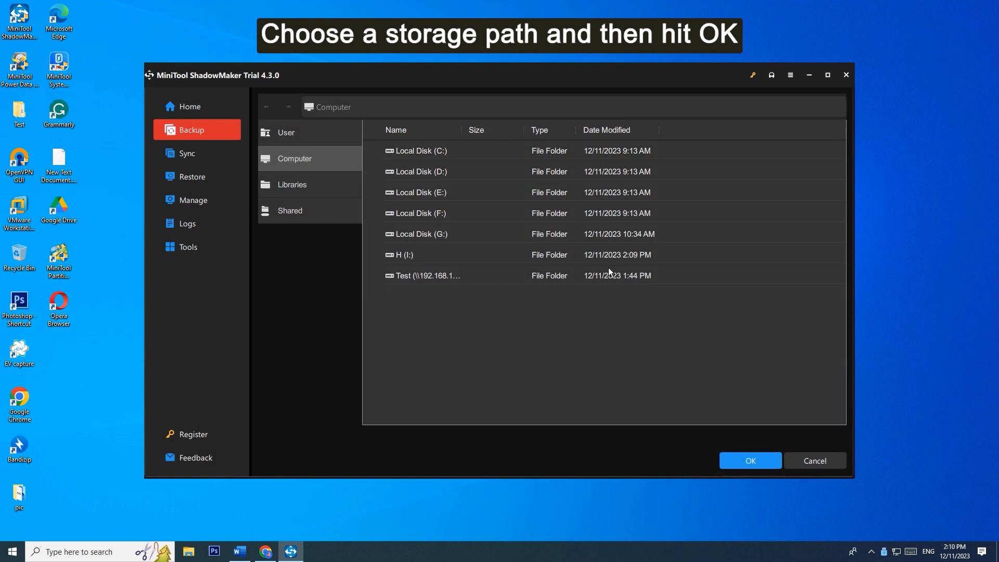
left_click(607, 252)
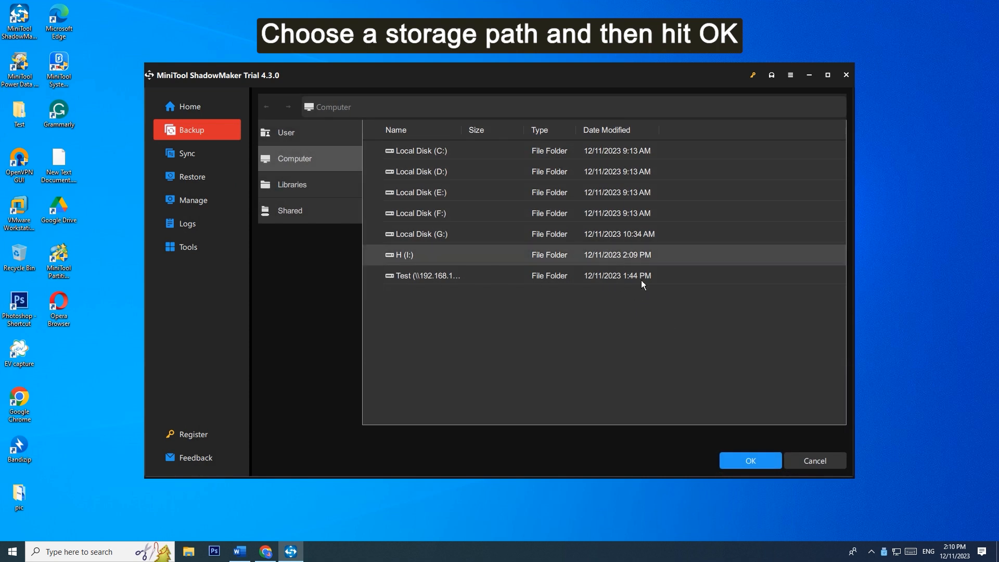
left_click(731, 457)
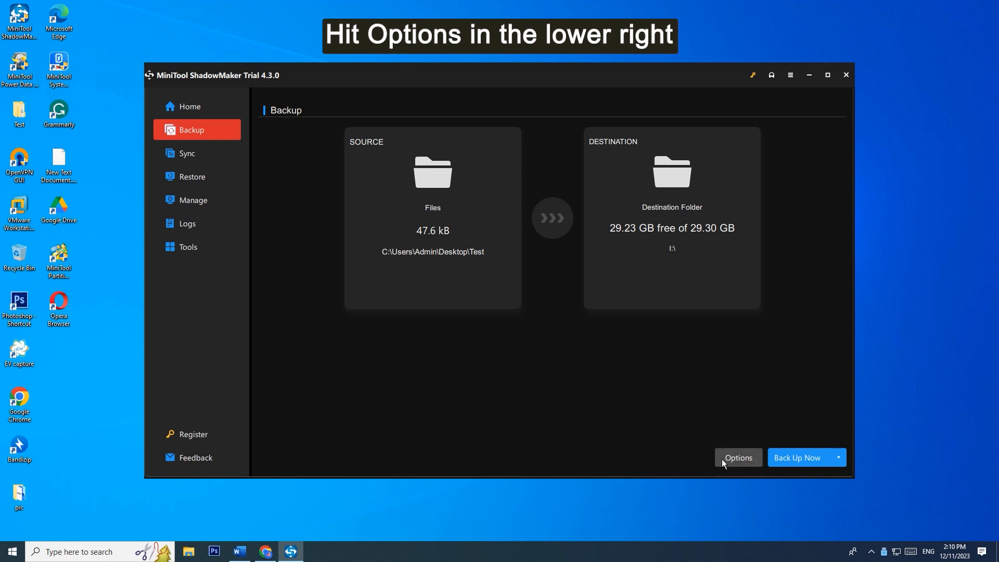
- Turn on the backup schedule, make it monthly, and add days 11, 21 and 31
left_click(722, 459)
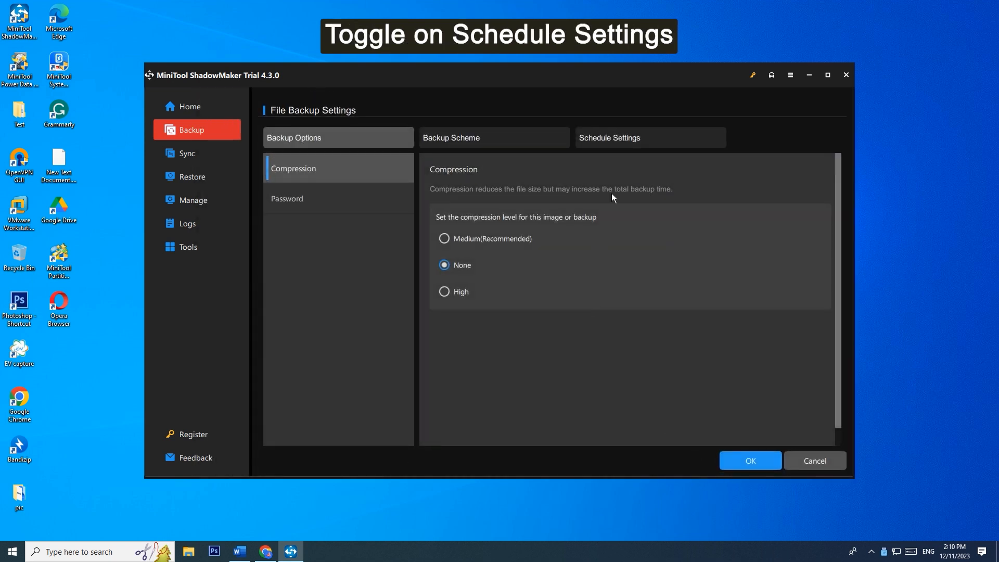
left_click(620, 139)
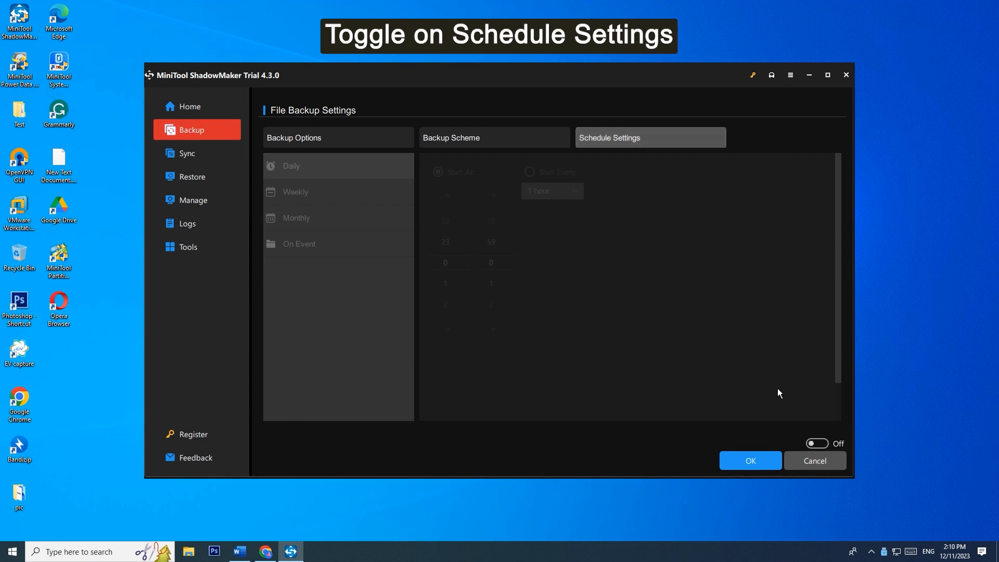
left_click(825, 444)
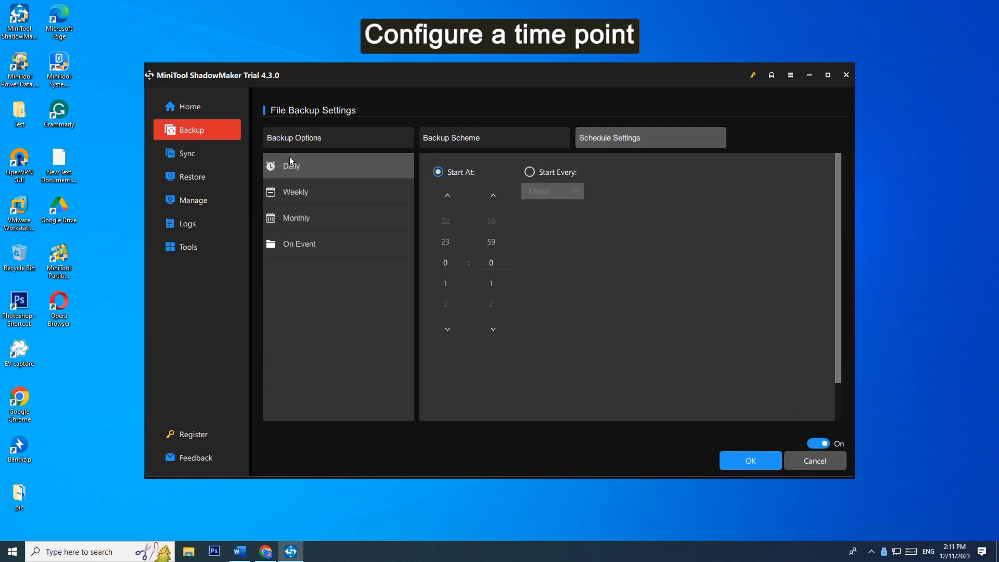
left_click(304, 221)
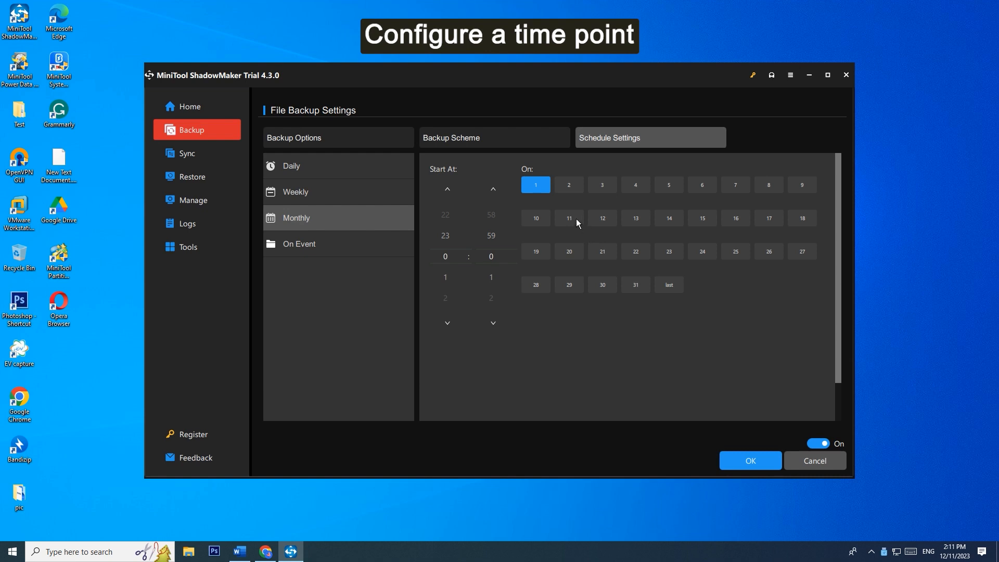
left_click(603, 252)
left_click(635, 285)
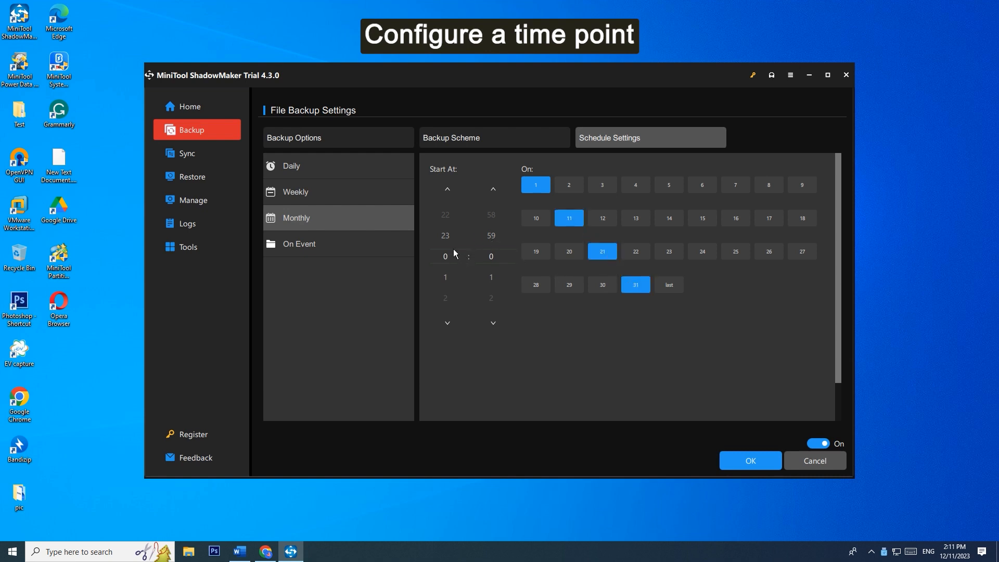
- Set the monthly backup's start time to 7:00 and accept the schedule settings
left_click(450, 188)
left_click(451, 188)
left_click(451, 188)
left_click(450, 188)
left_click(450, 188)
left_click(451, 188)
left_click(451, 188)
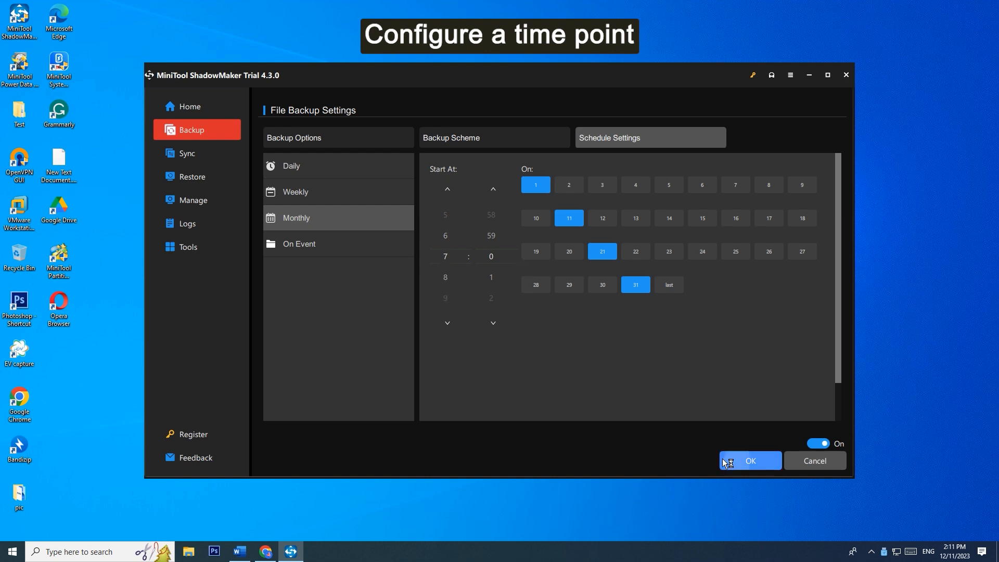
left_click(724, 459)
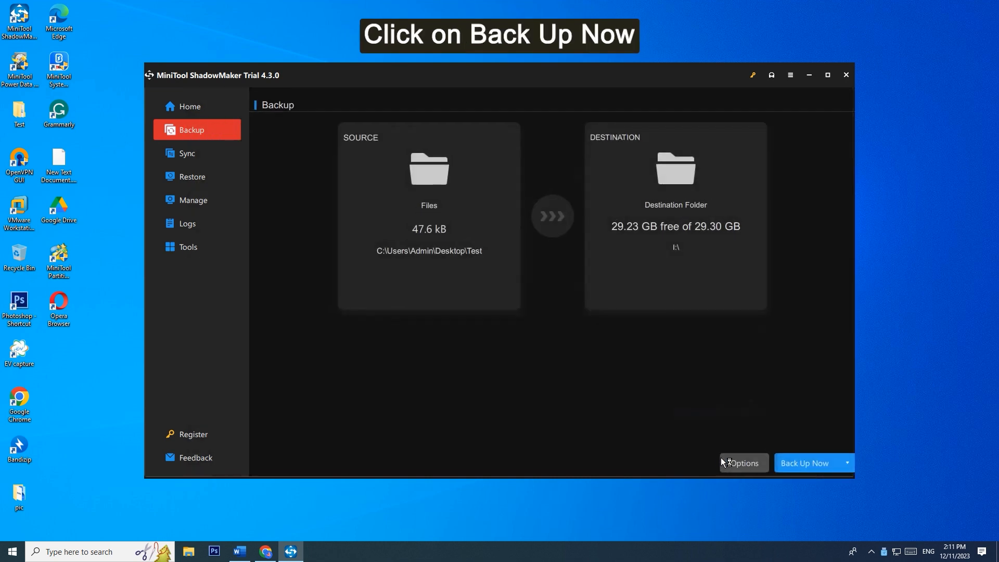
- Run the file backup immediately and exit the backup program once it completes
left_click(808, 462)
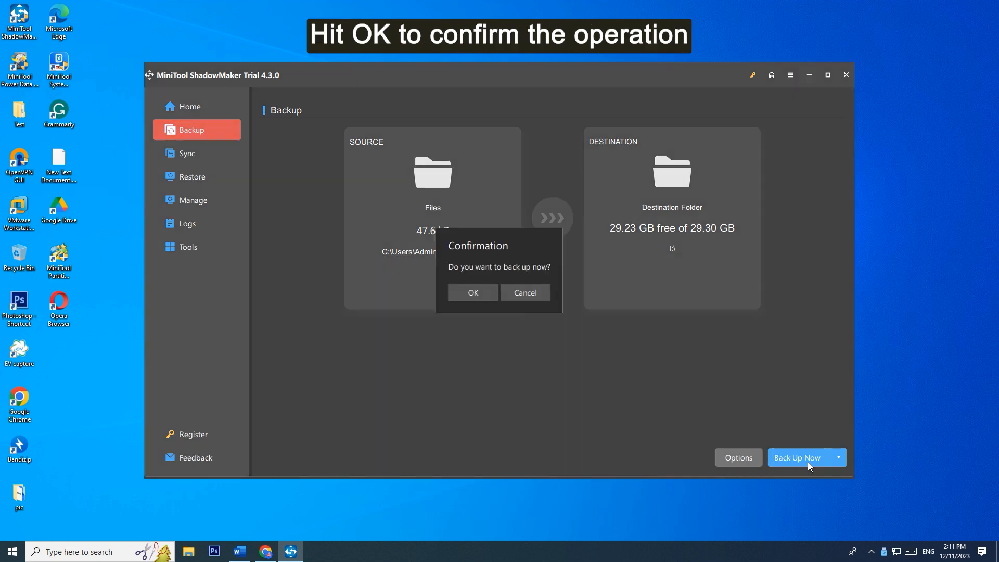
left_click(479, 298)
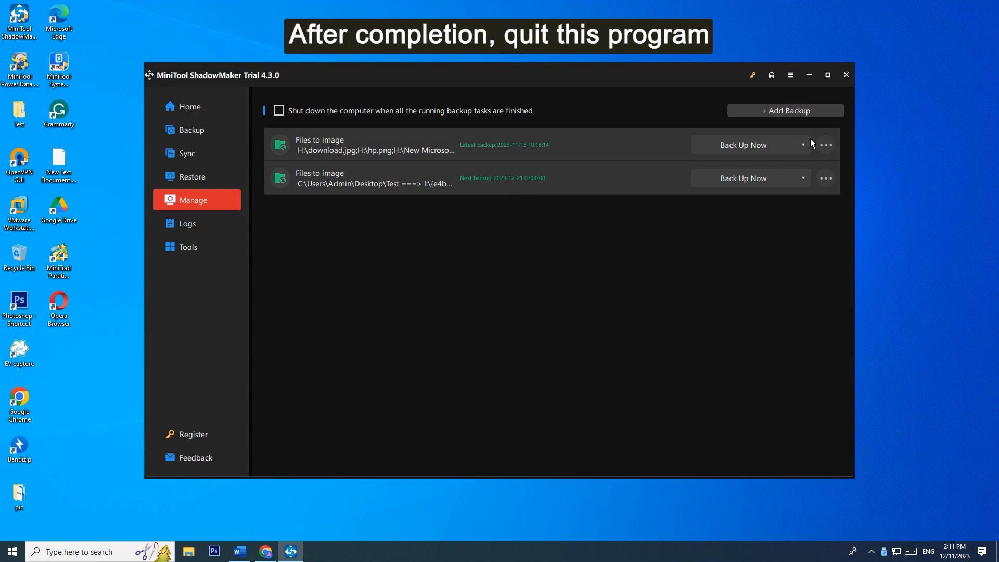
left_click(843, 76)
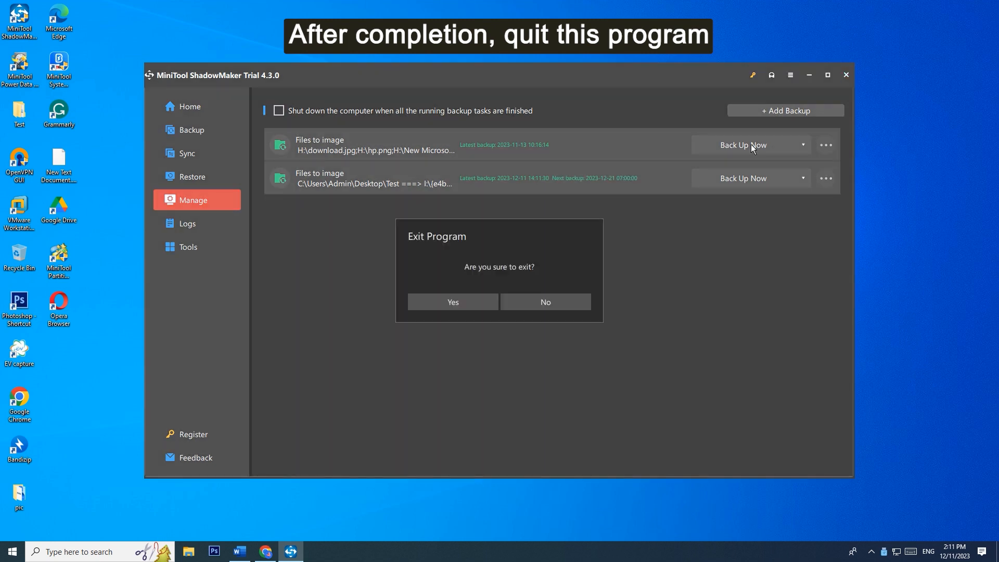
left_click(461, 300)
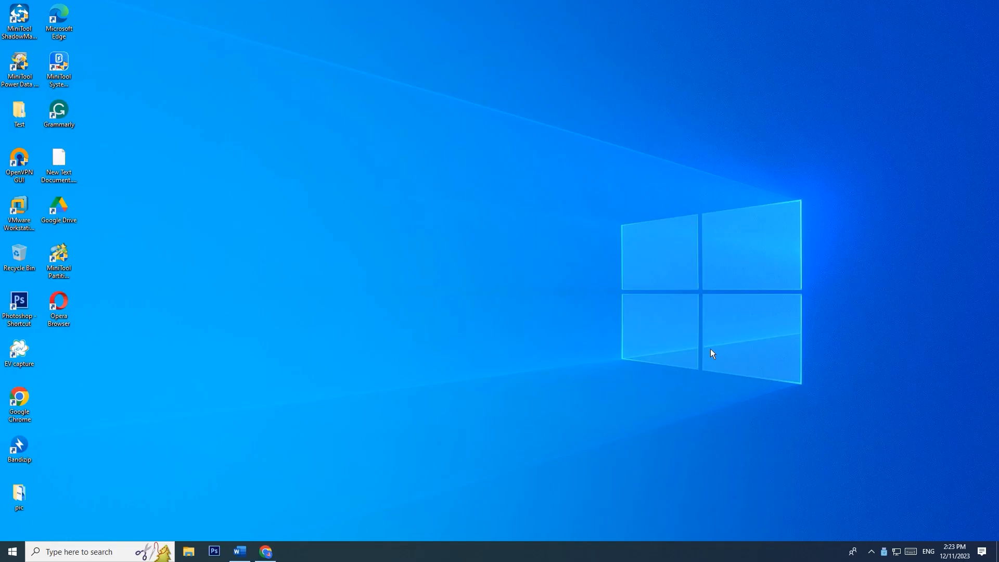
- Open Backup and Restore (Windows 7) in Control Panel and start changing the existing backup settings
left_click(12, 551)
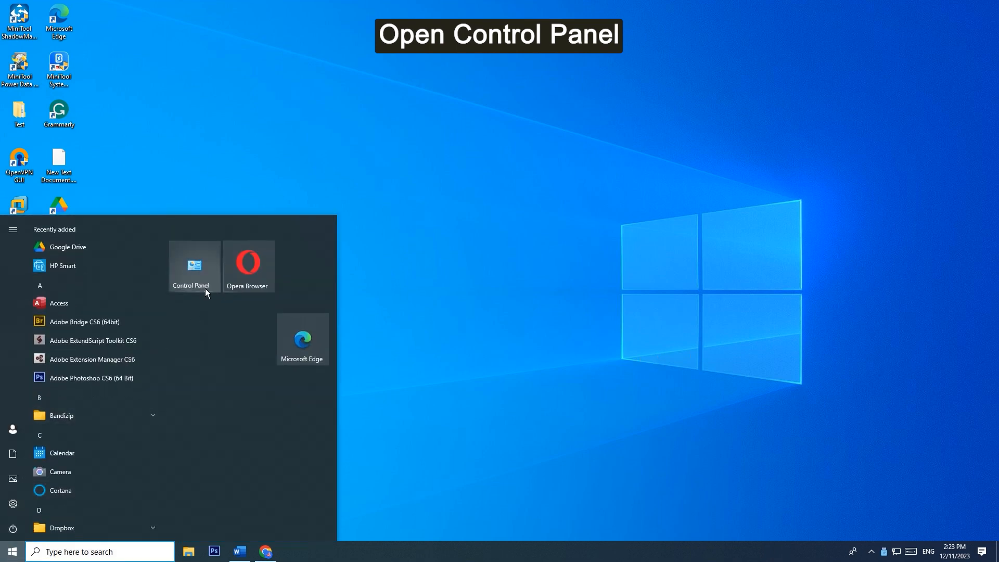
left_click(206, 289)
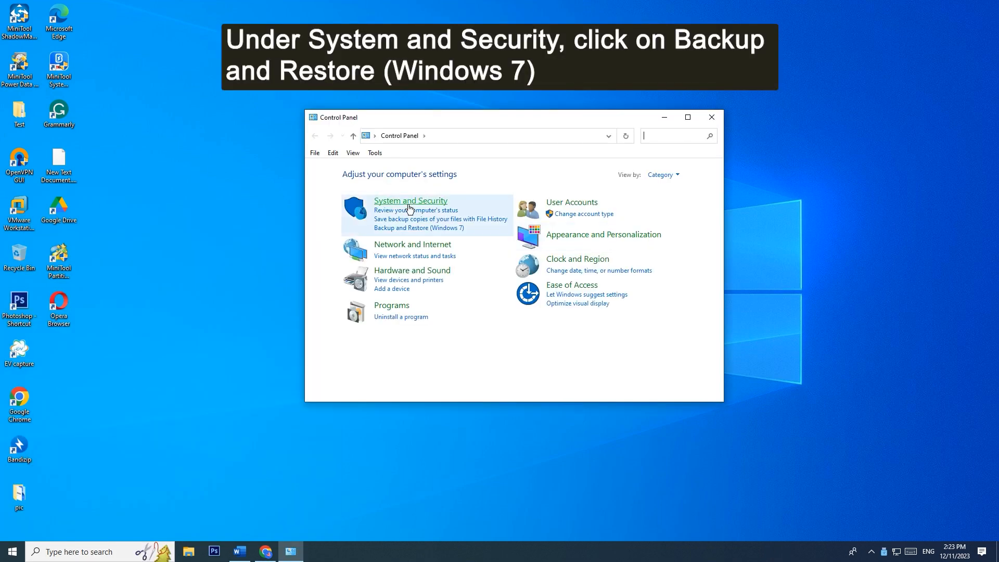
left_click(406, 229)
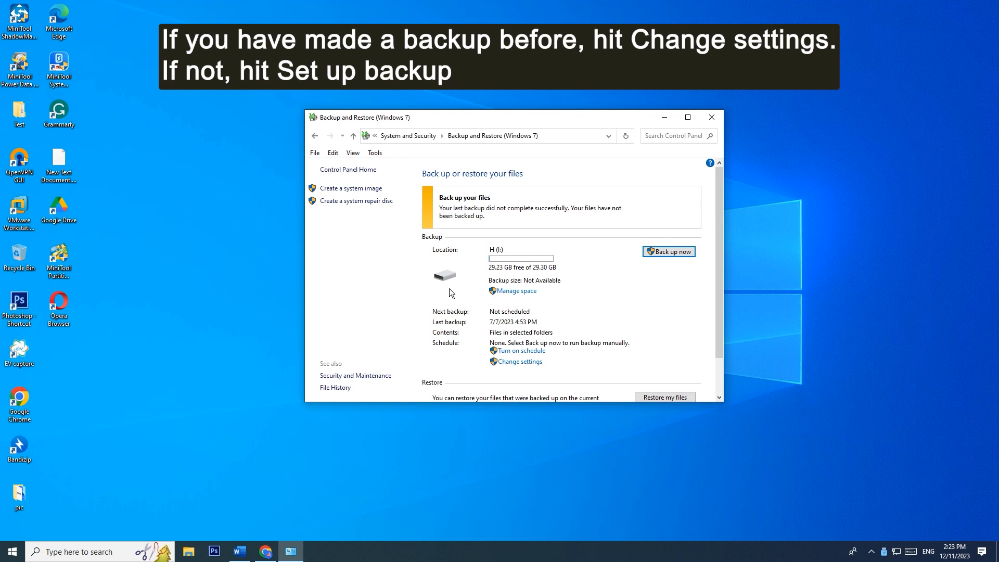
scroll(449, 288, "down", 1)
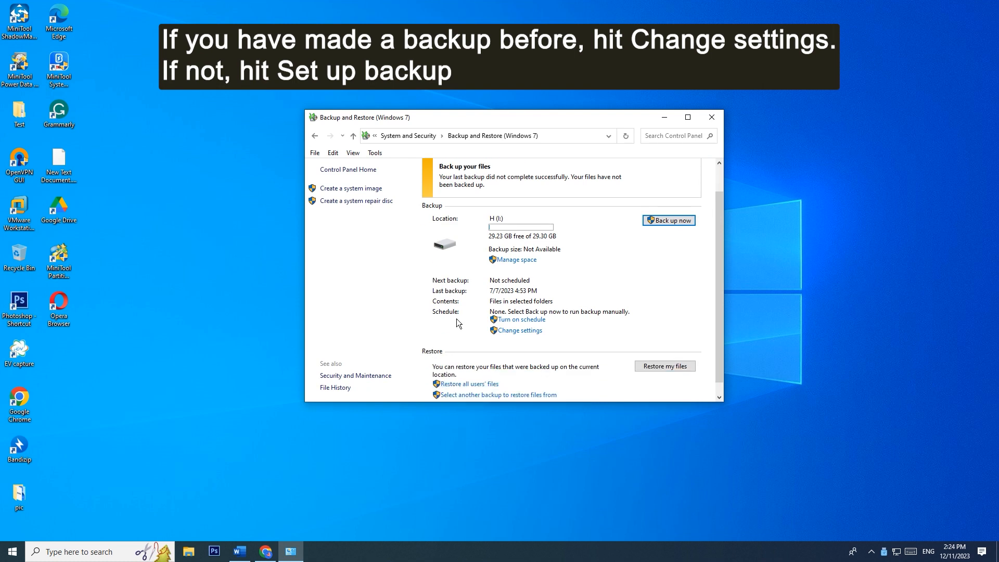
left_click(539, 336)
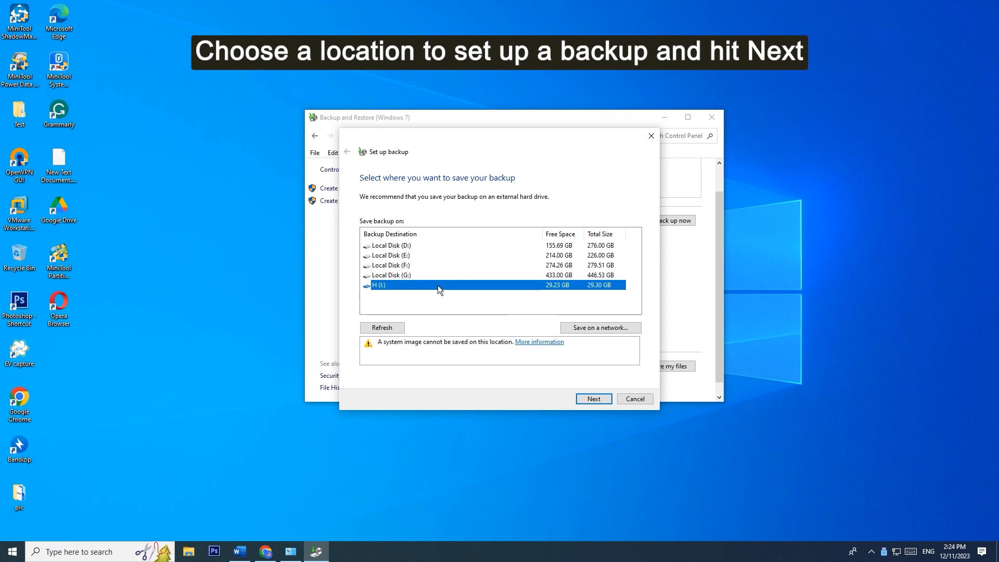
- Keep H (I:) as the backup location with the Let me choose option, and include only the Desktop's Test folder
left_click(586, 400)
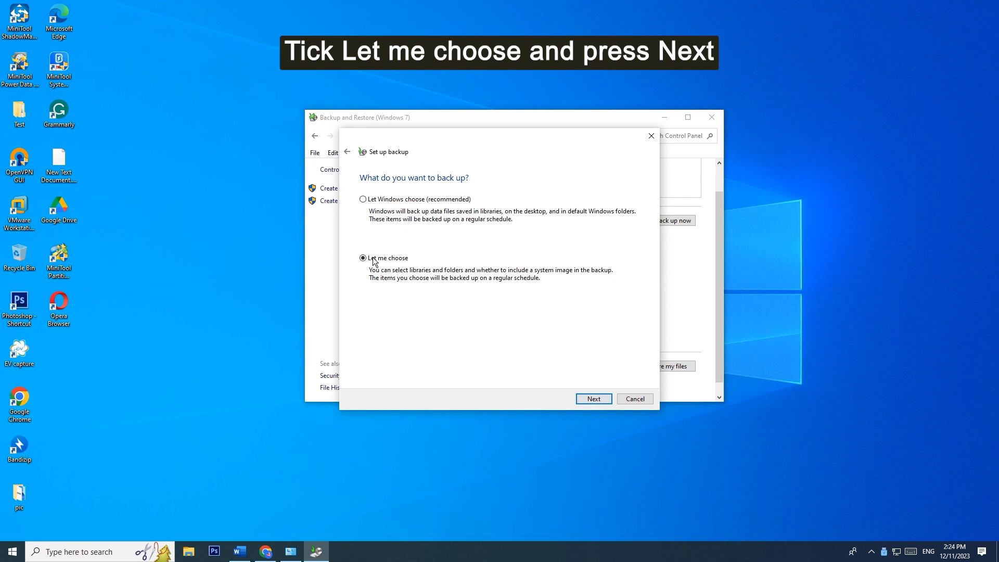
left_click(586, 399)
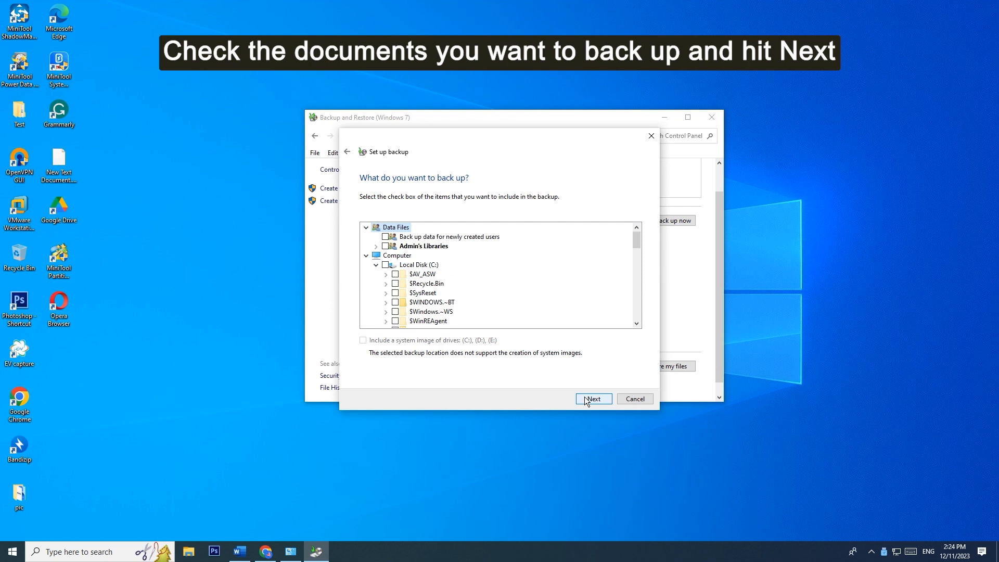
scroll(491, 295, "down", 10)
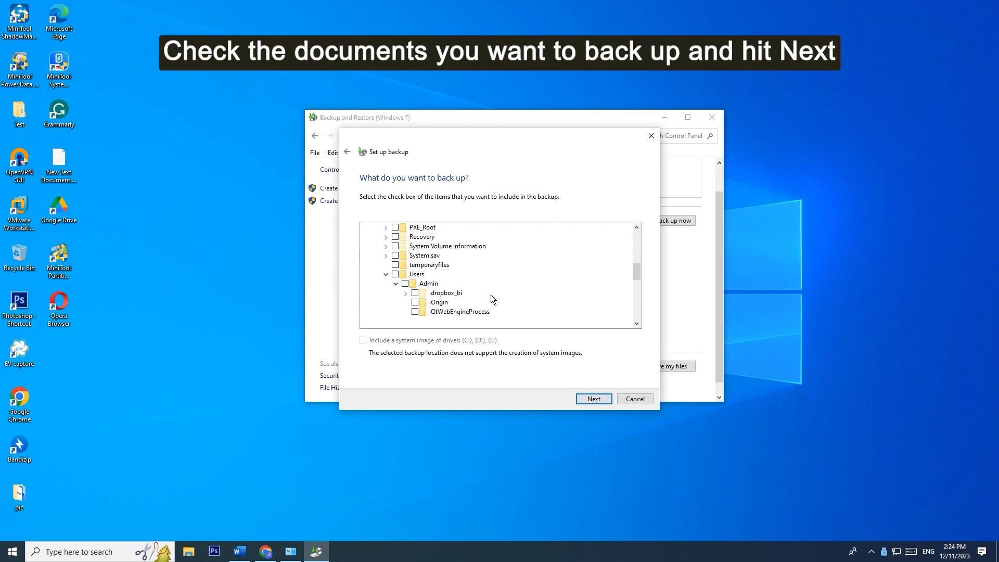
scroll(490, 292, "down", 2)
left_click(425, 293)
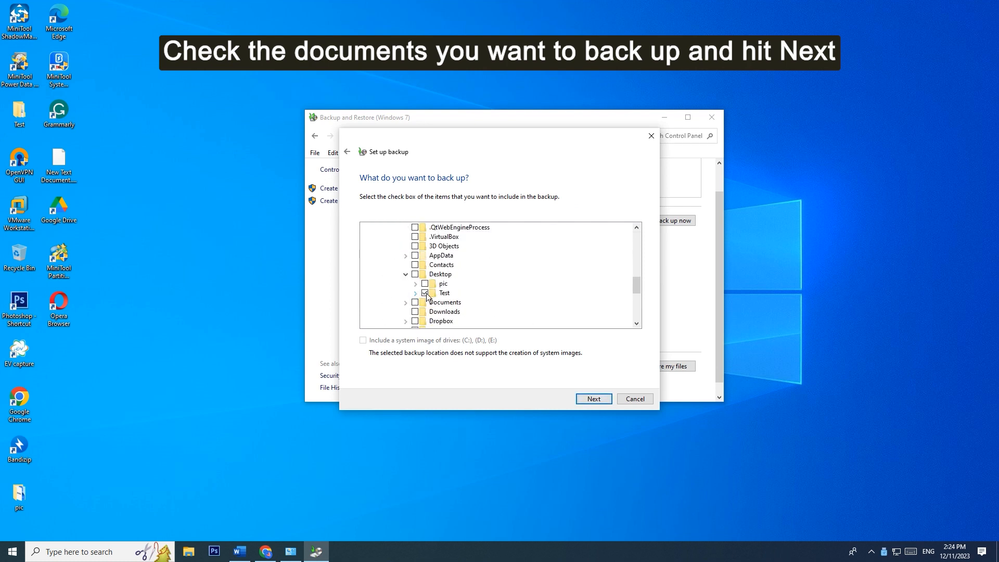
left_click(595, 398)
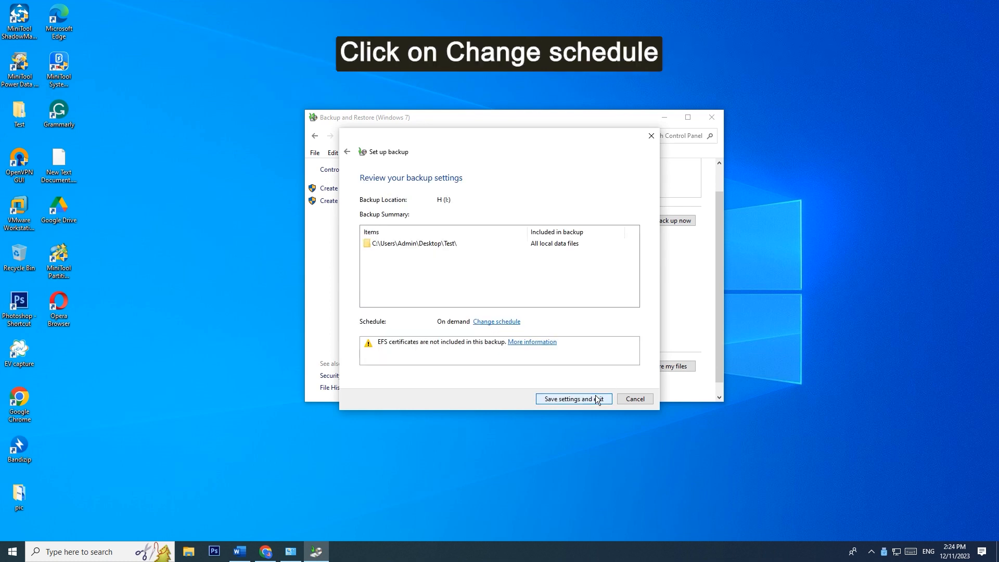
- Change the schedule to run the backup monthly on day 15 at 3:00 PM
left_click(505, 321)
left_click(368, 247)
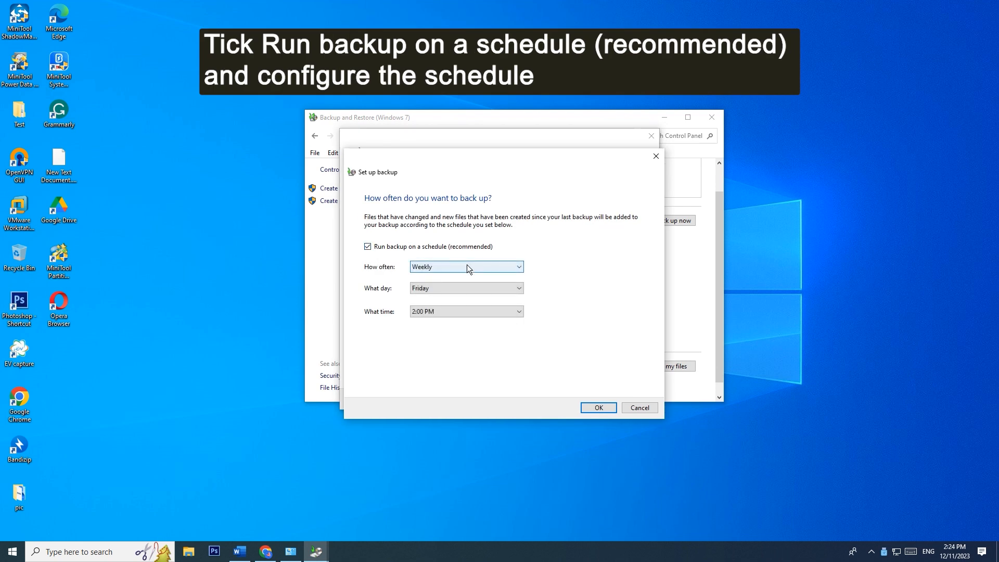
left_click(467, 265)
left_click(457, 293)
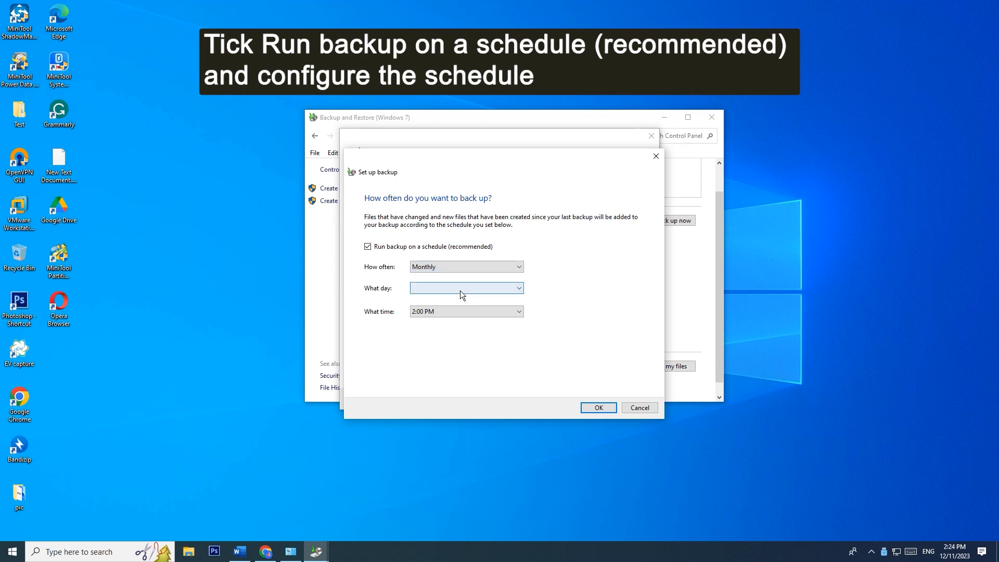
left_click(463, 289)
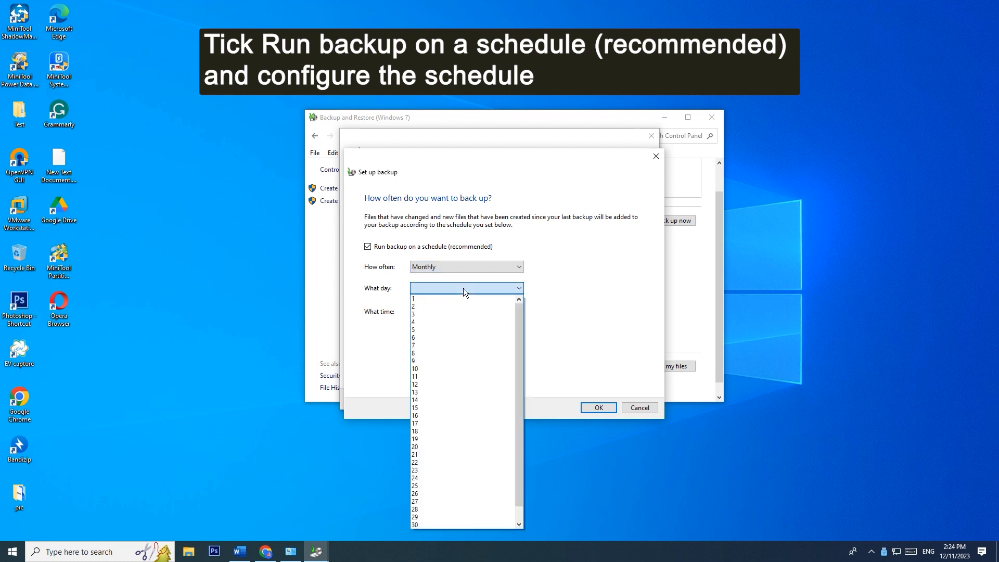
left_click(454, 409)
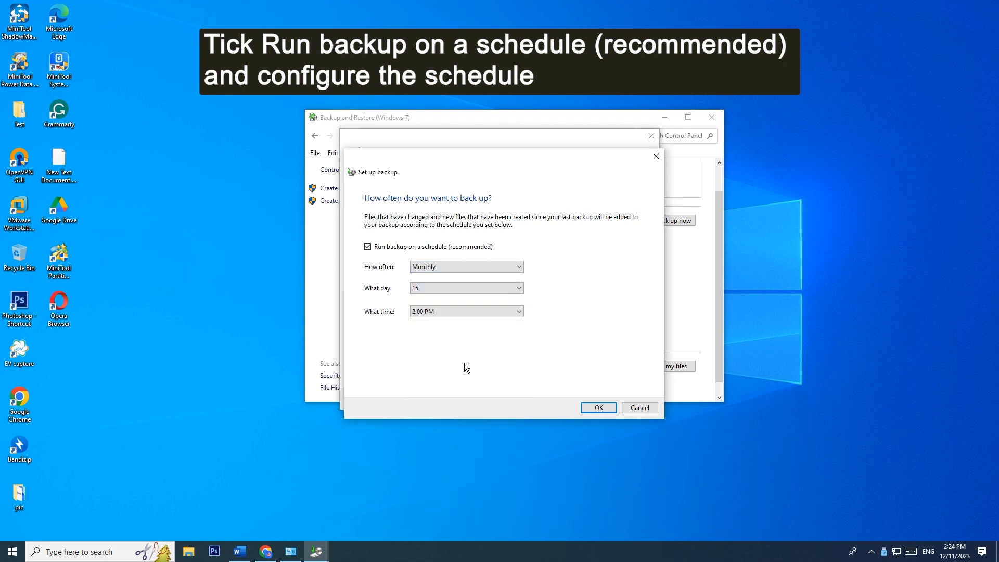
left_click(485, 314)
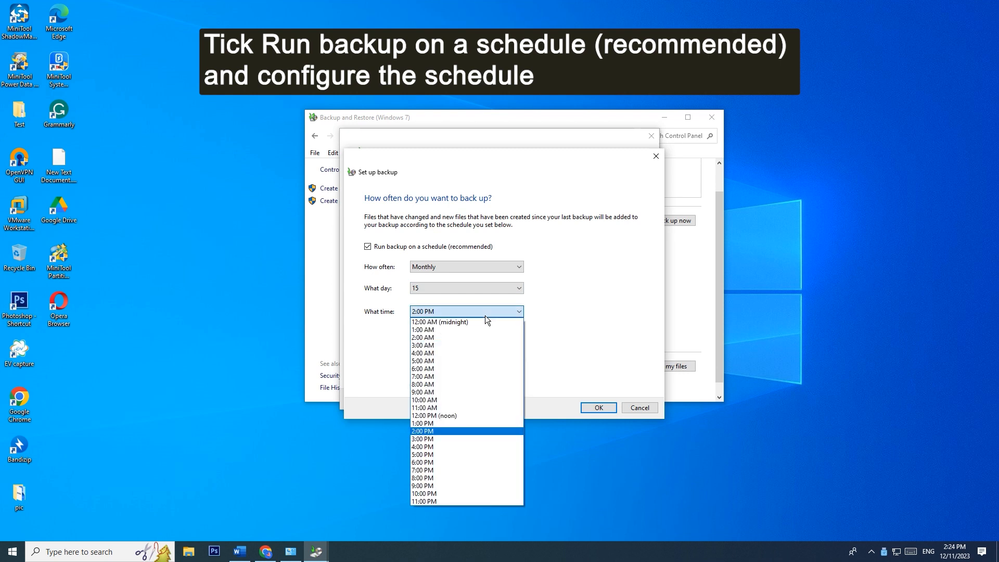
left_click(455, 435)
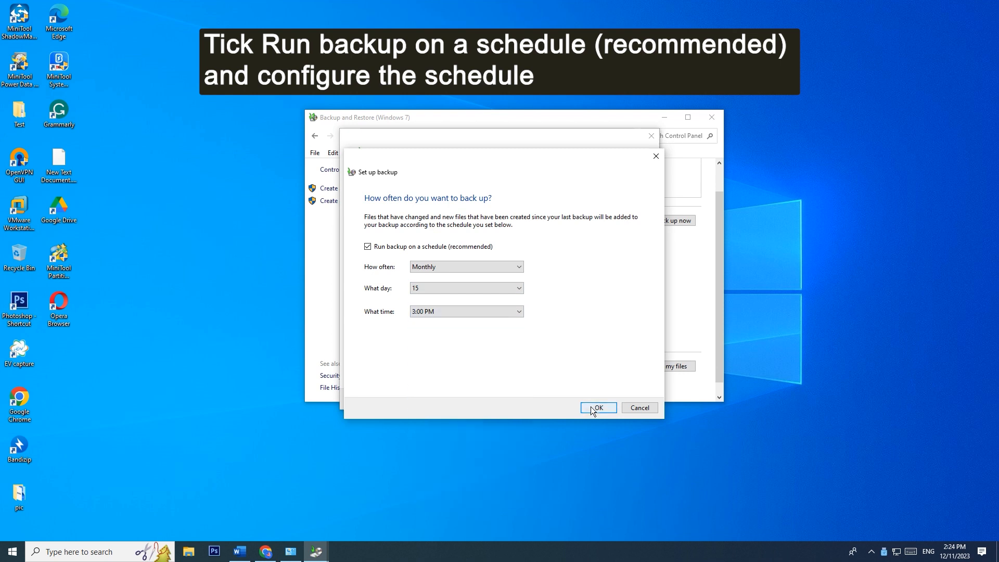
left_click(590, 408)
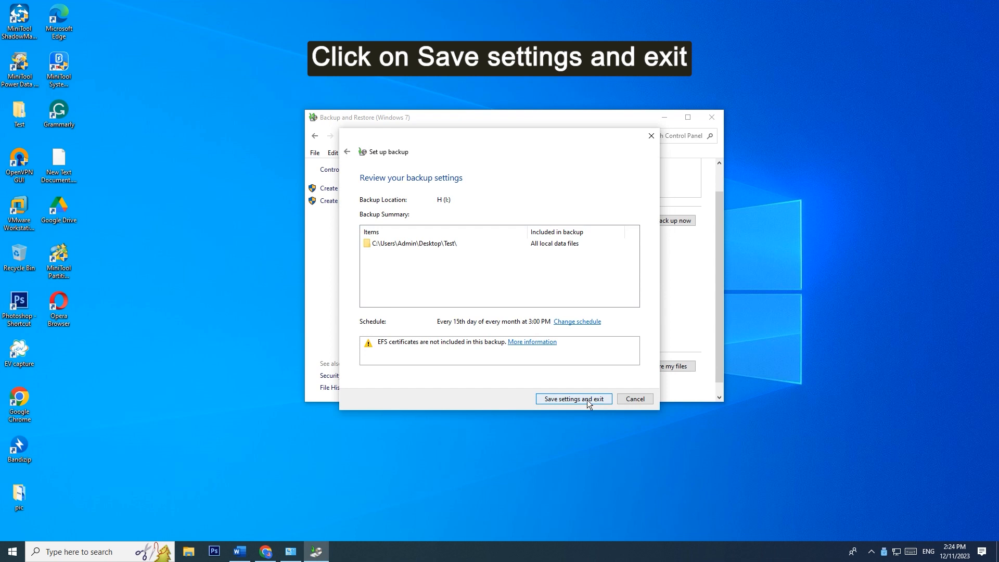
- Save the reviewed backup settings and exit the backup setup
left_click(586, 399)
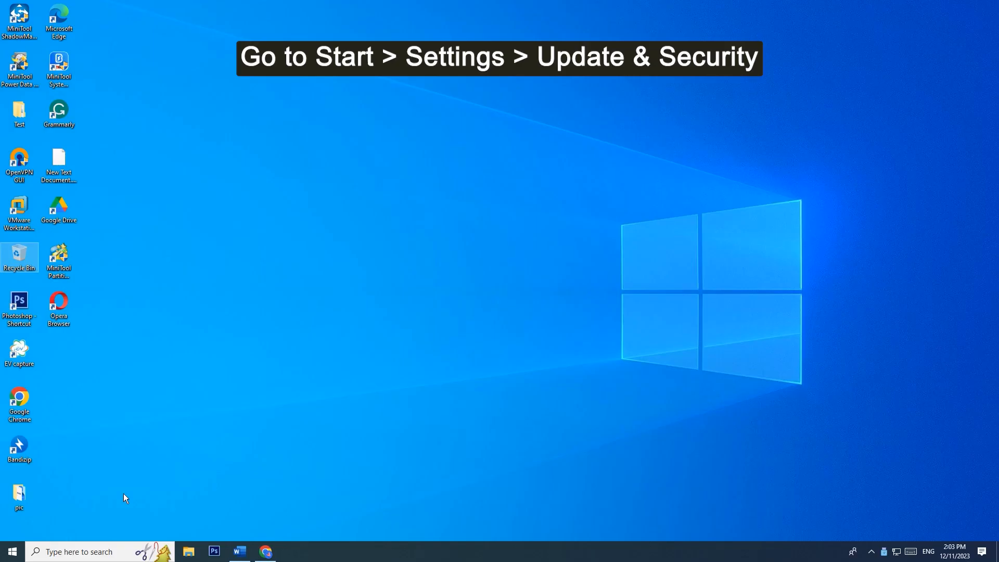
- Open the Backup page of Update & Security in Windows Settings and turn on Automatically back up my files
left_click(12, 551)
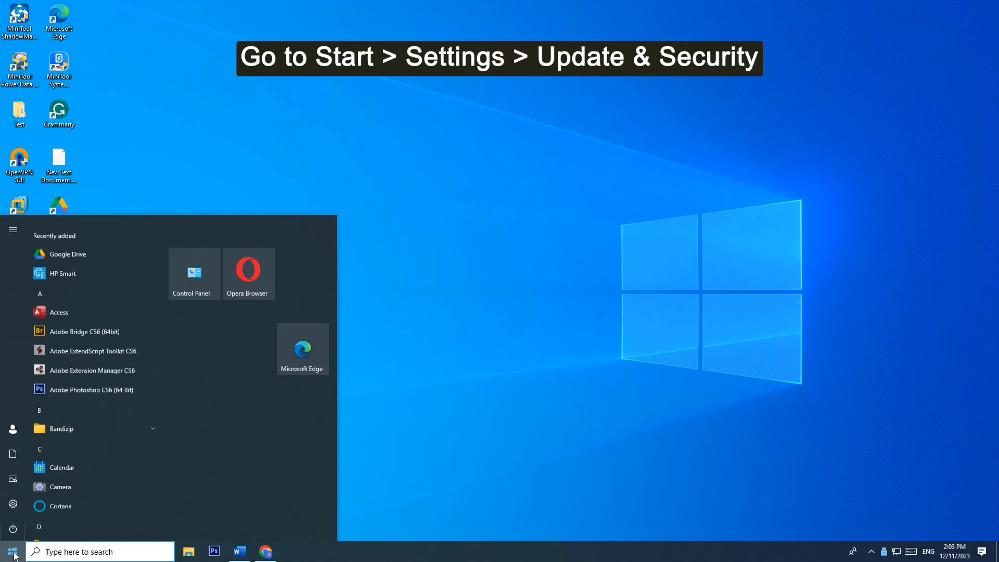
left_click(15, 503)
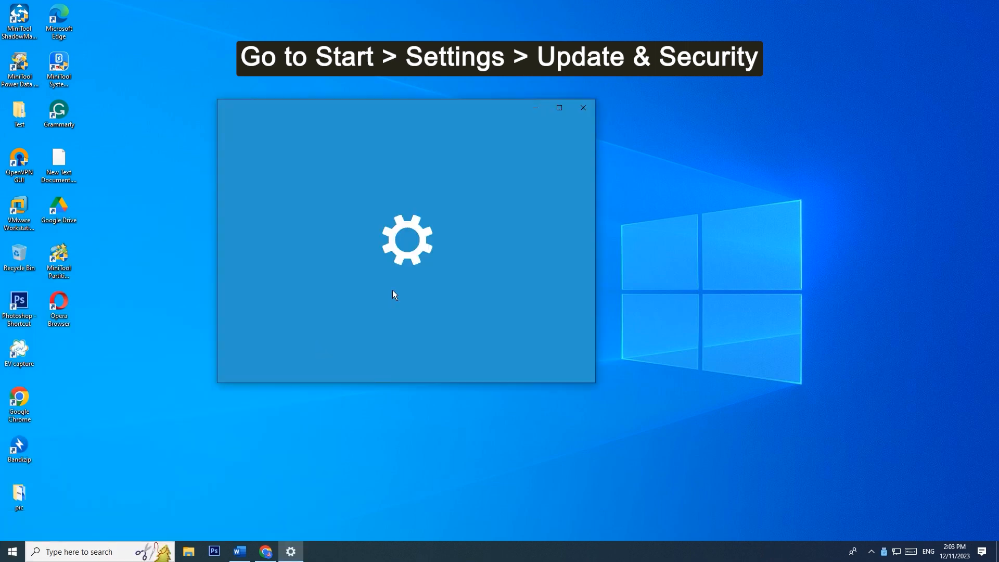
scroll(391, 290, "down", 3)
left_click(373, 357)
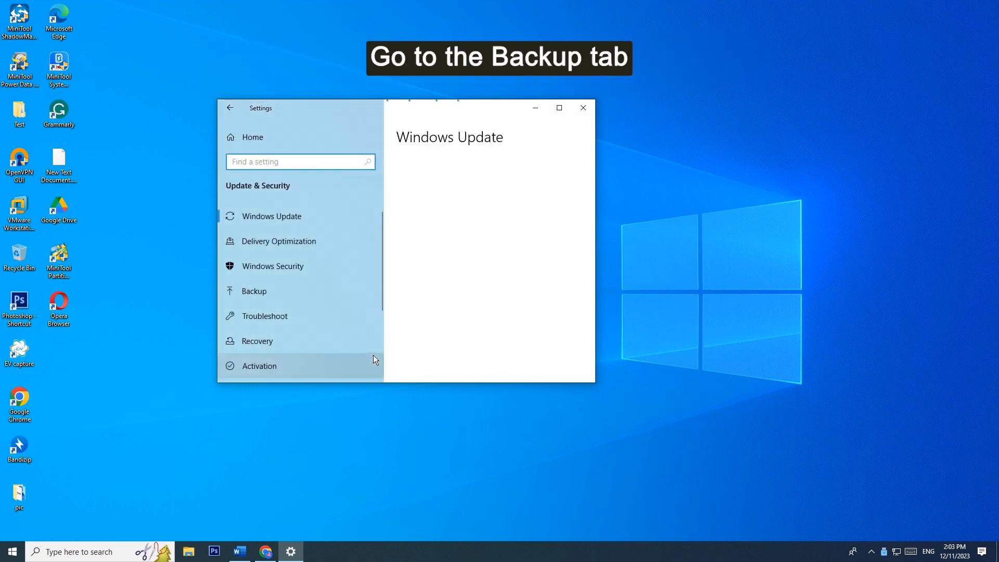
left_click(351, 290)
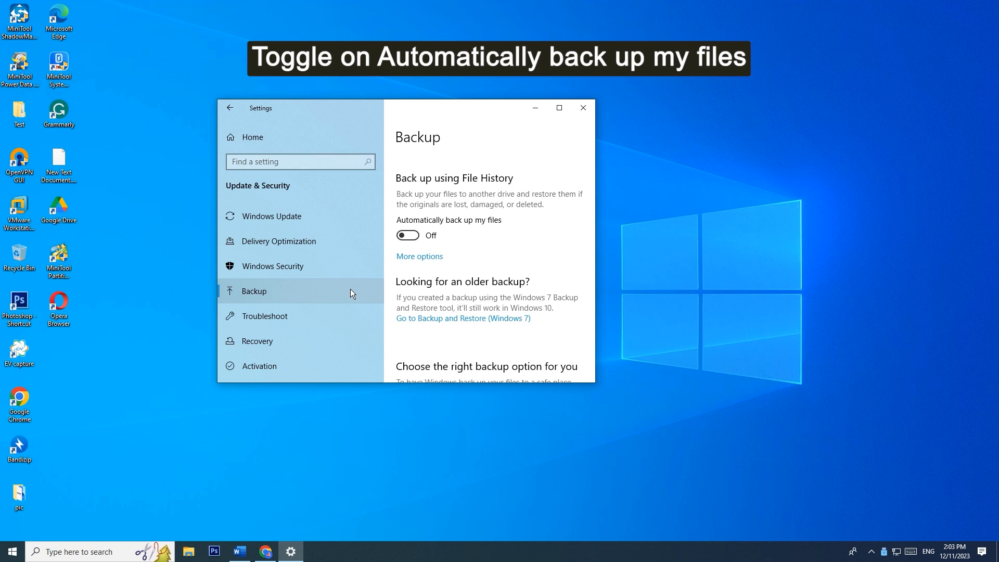
left_click(418, 238)
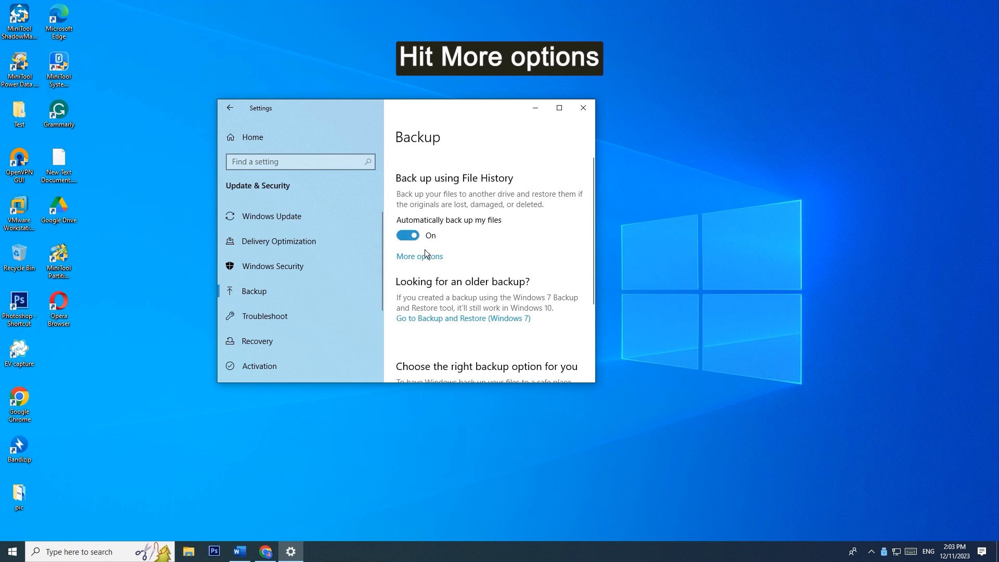
- In the File History backup options, set files to back up Daily and backups to be kept for 3 months
left_click(427, 258)
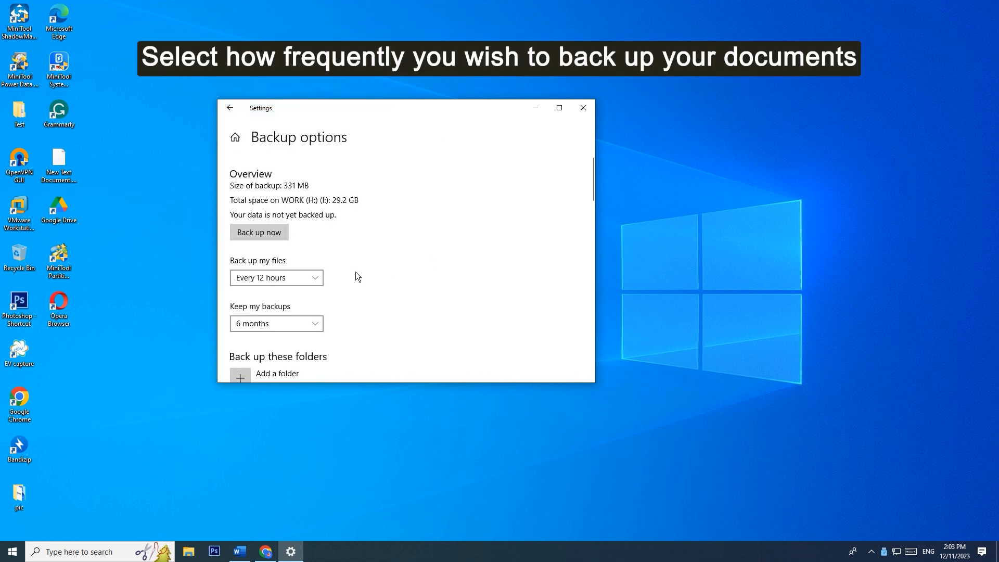
left_click(305, 277)
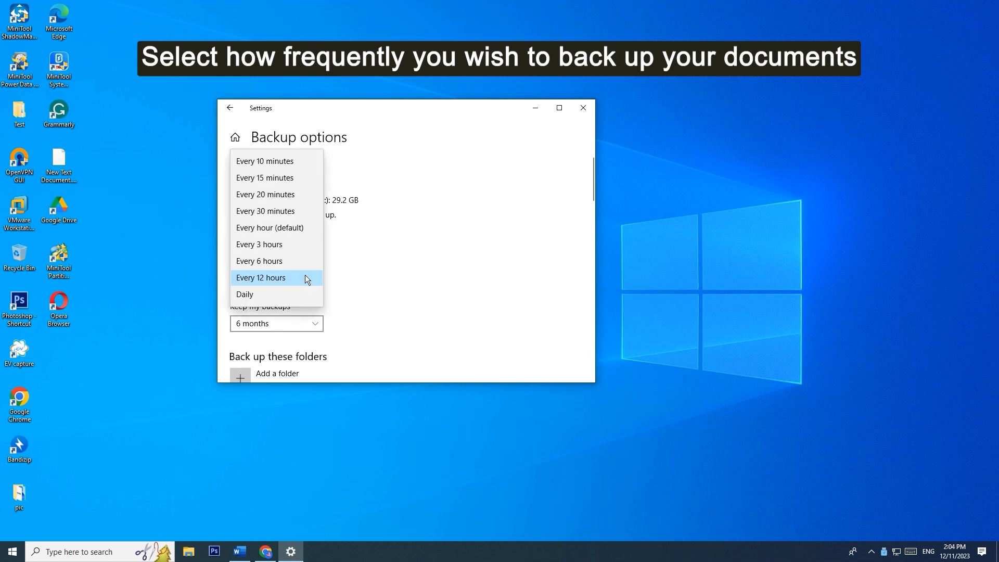
left_click(295, 295)
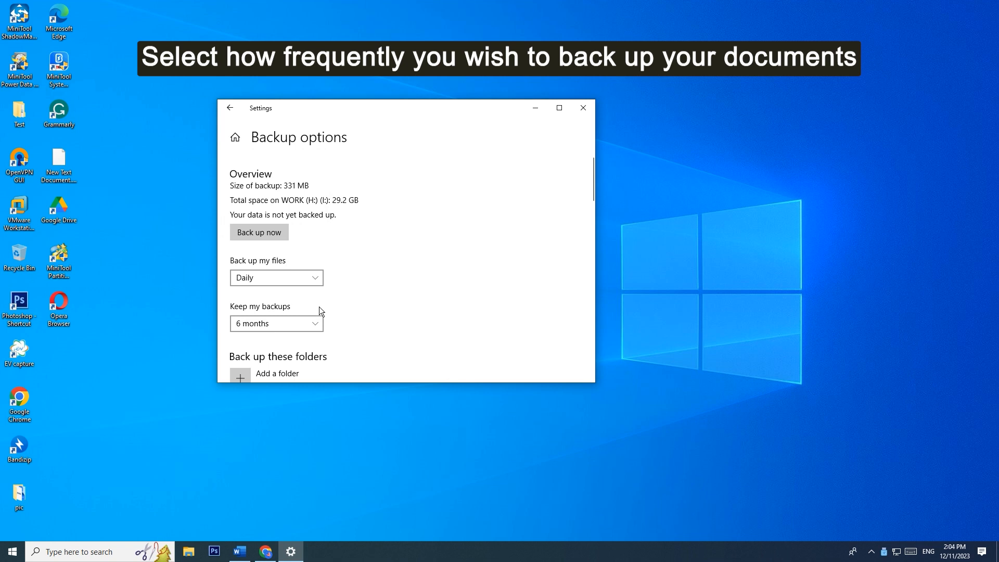
left_click(314, 325)
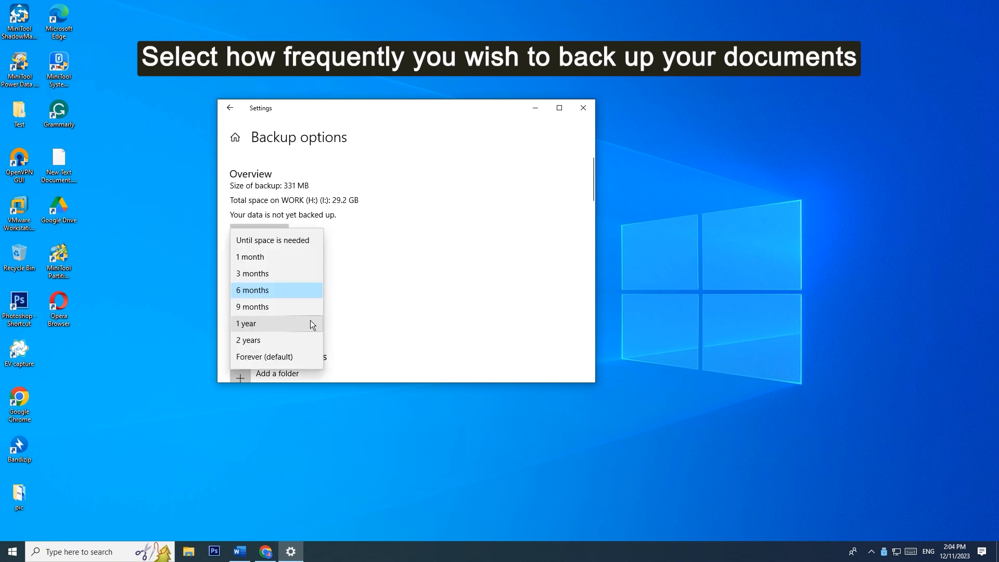
left_click(306, 272)
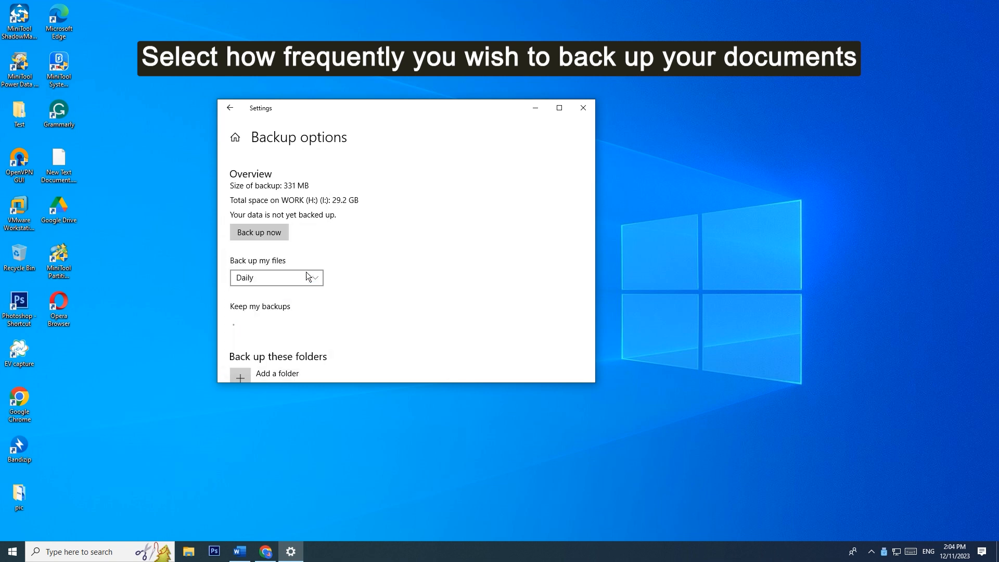
- Add the Desktop's Test folder to the folders File History backs up, and start the backup immediately
scroll(366, 306, "down", 3)
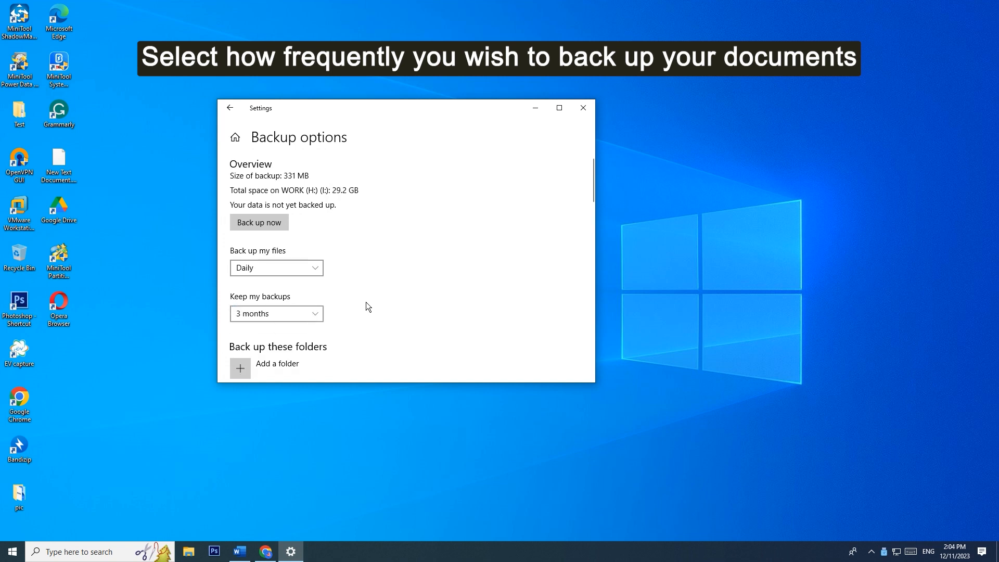
scroll(367, 302, "down", 8)
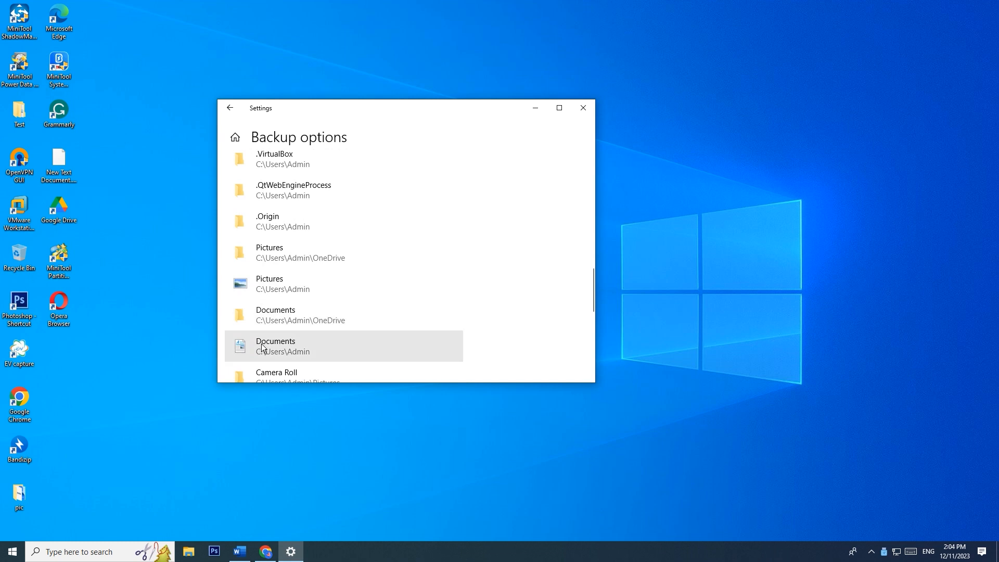
scroll(328, 309, "up", 10)
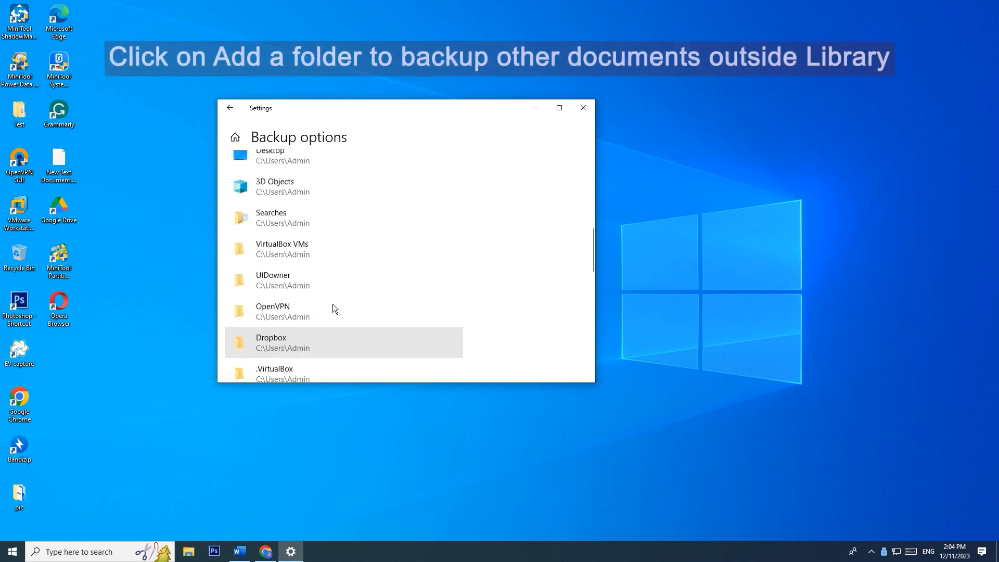
left_click(258, 305)
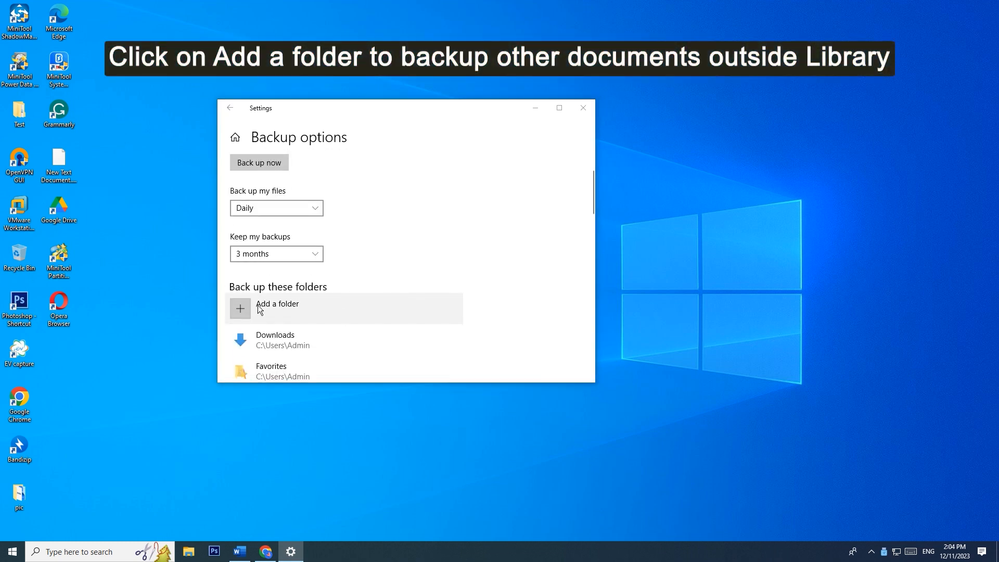
left_click(397, 186)
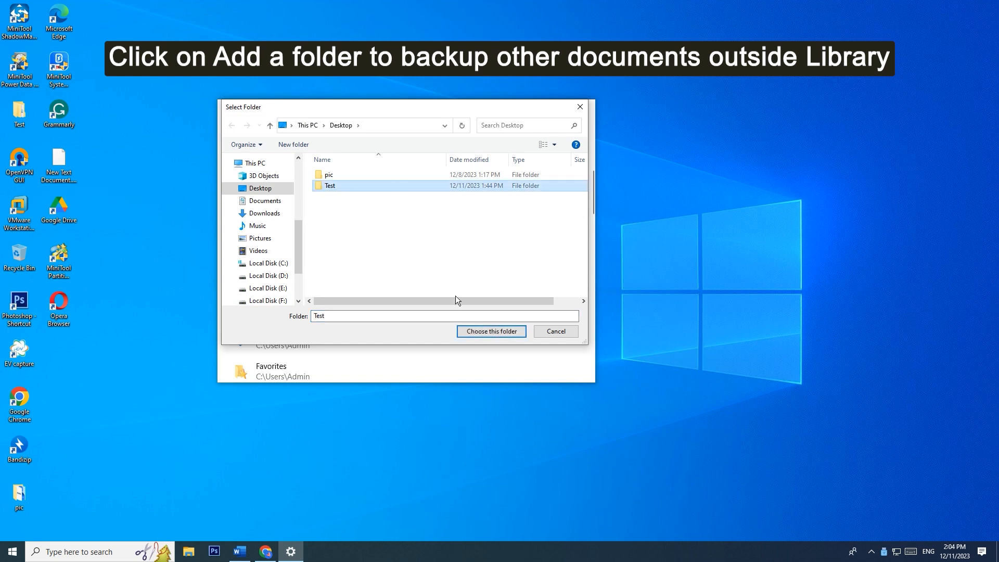
left_click(485, 332)
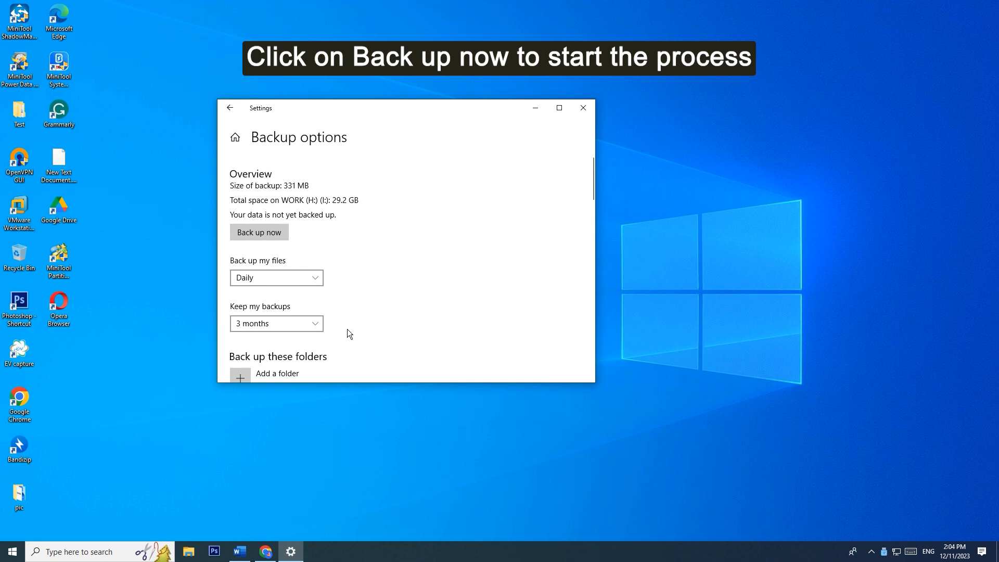
left_click(275, 234)
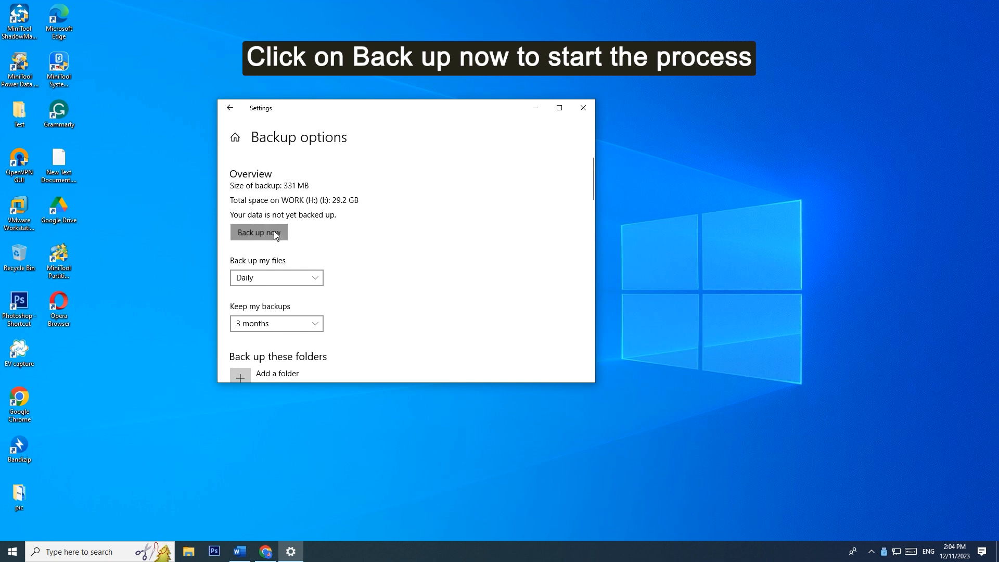